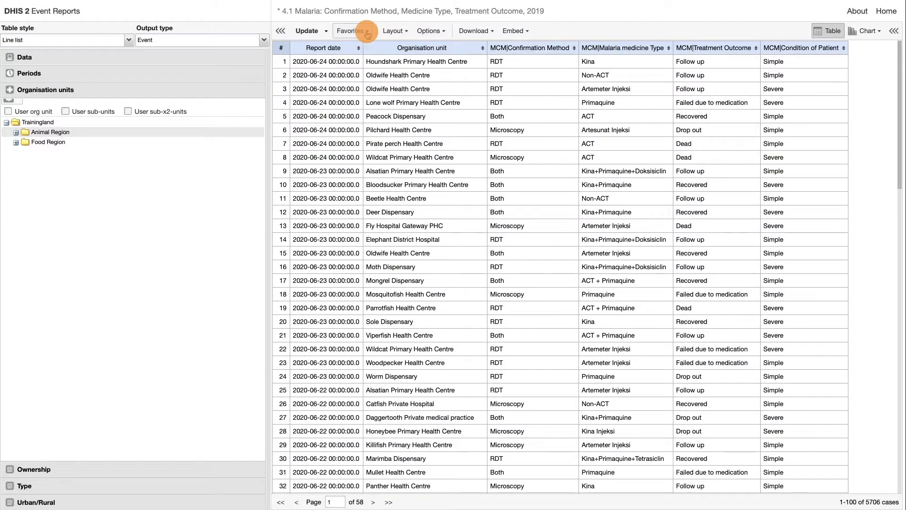
Start a new untitled event report from Favorites, discarding the unsaved malaria report changes
{"action": "left_click", "coordinate": [367, 33]}
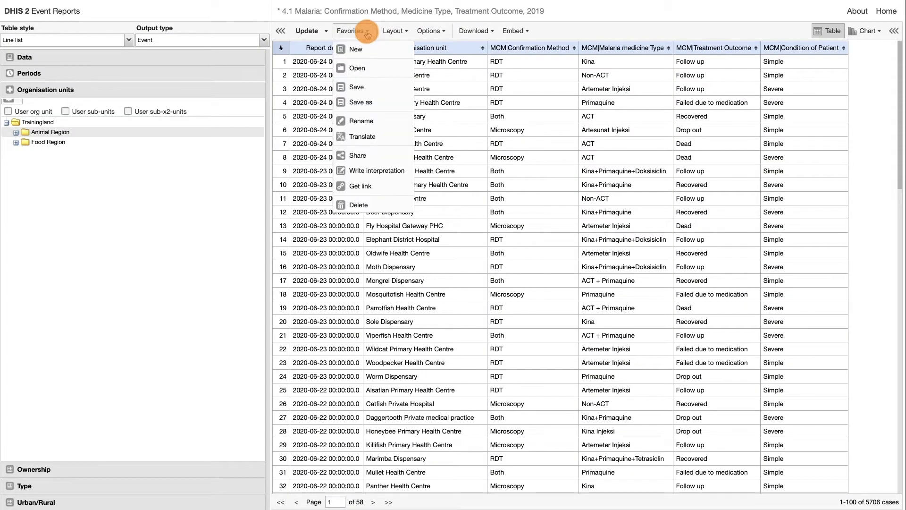
{"action": "left_click", "coordinate": [367, 52]}
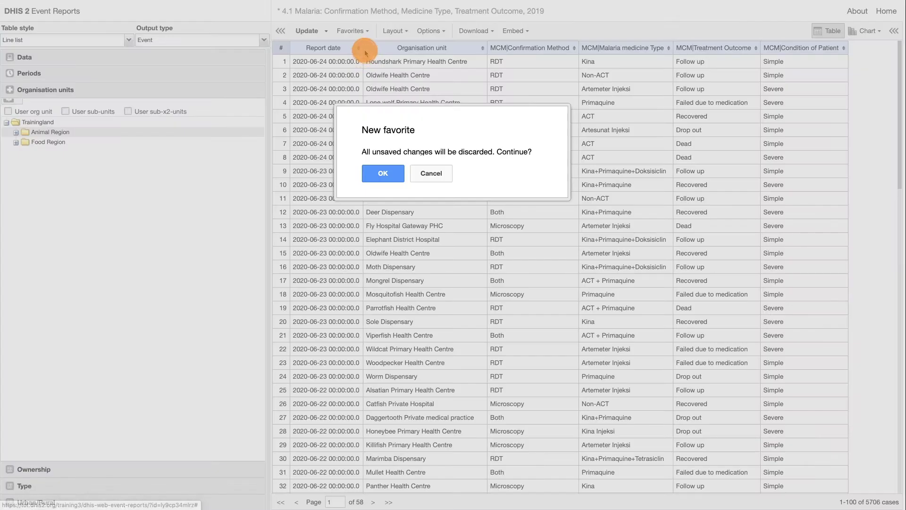
{"action": "left_click", "coordinate": [375, 175]}
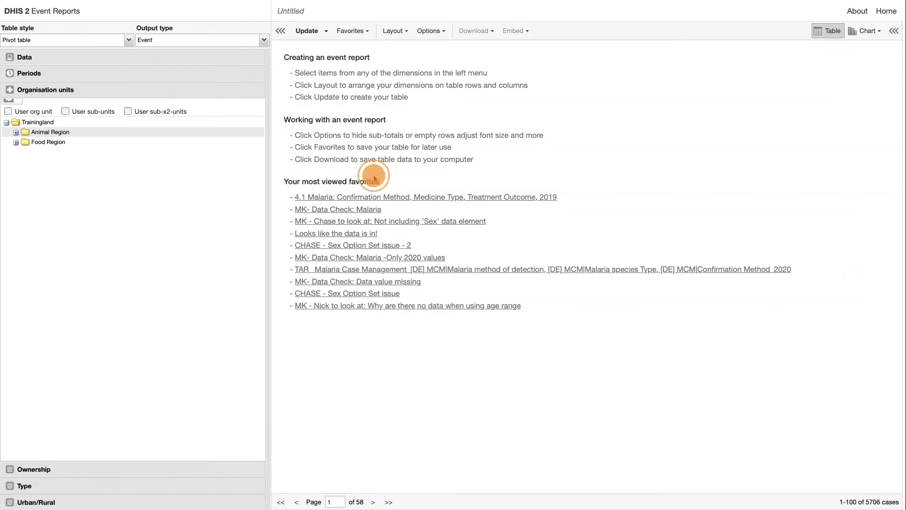
Set the report's table style to Line list in the Data settings
{"action": "left_click", "coordinate": [212, 57]}
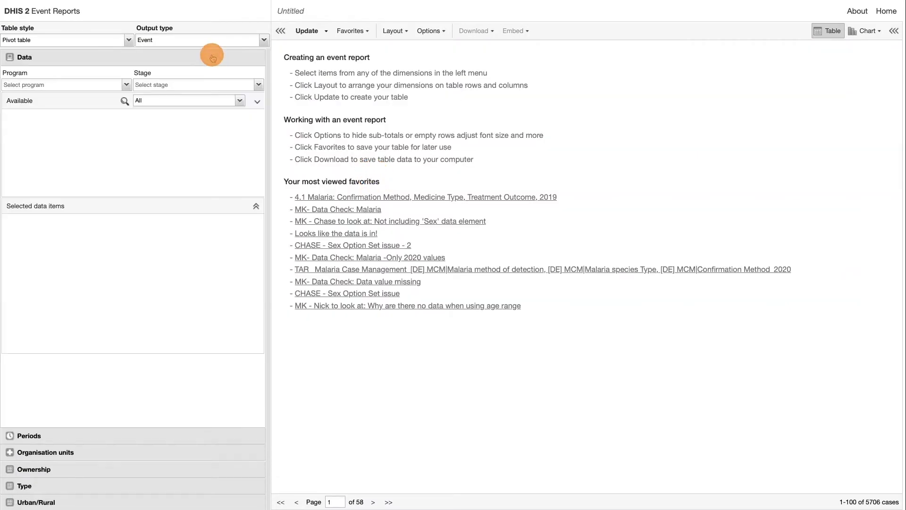
{"action": "left_click", "coordinate": [127, 41]}
{"action": "left_click", "coordinate": [118, 62]}
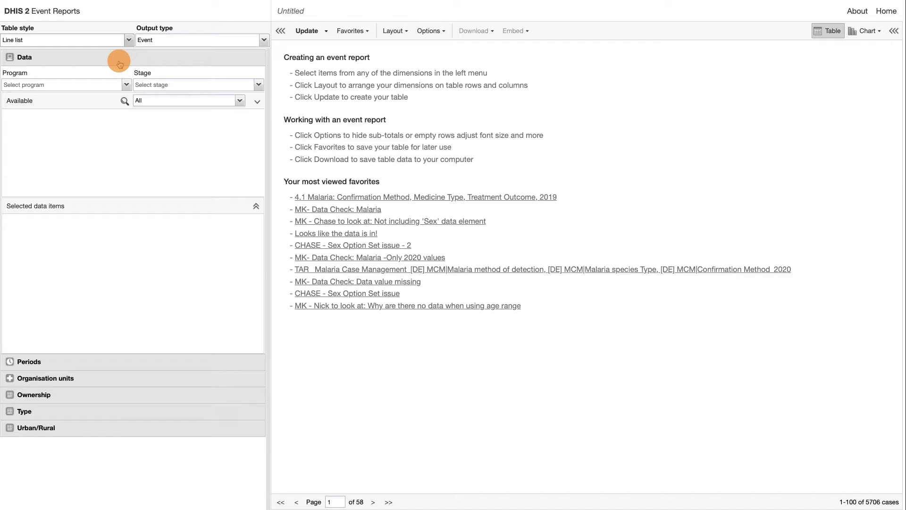
Select the Malaria Case Management program and add [DE] Age, [DE] Sex and MCM|Treatment Outcome
{"action": "left_click", "coordinate": [127, 85]}
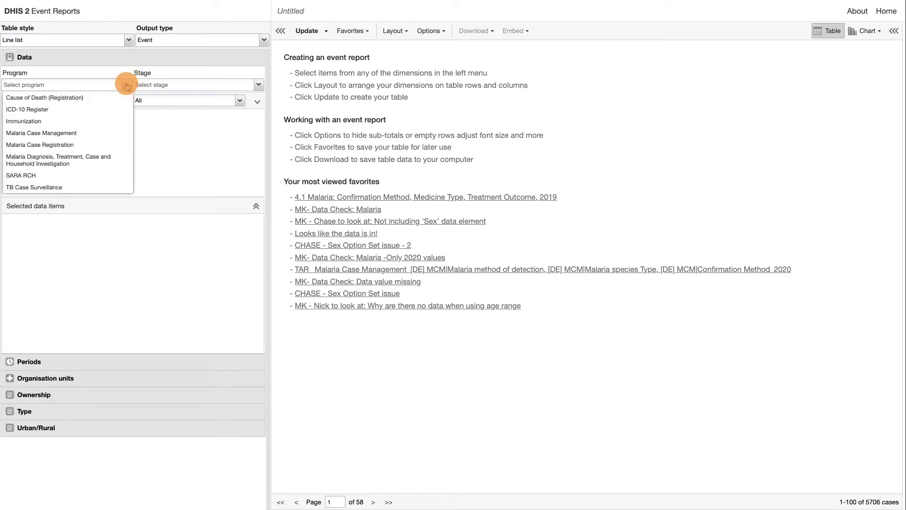
{"action": "left_click", "coordinate": [114, 133]}
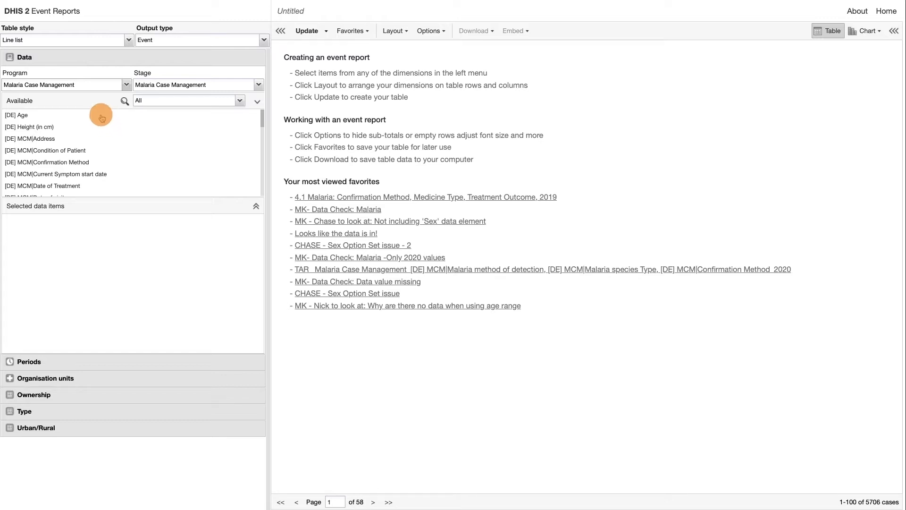
{"action": "double_click", "coordinate": [102, 115]}
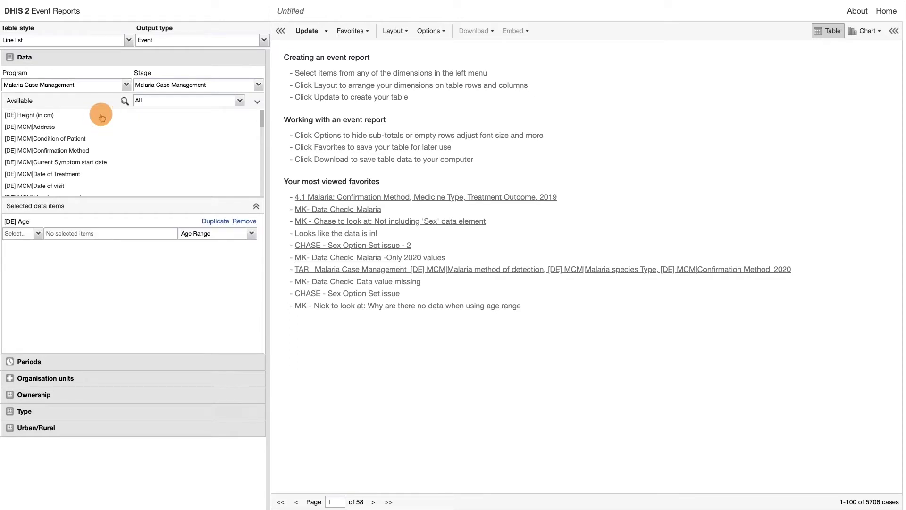
{"action": "scroll", "coordinate": [96, 141], "scroll_direction": "down", "scroll_amount": 5}
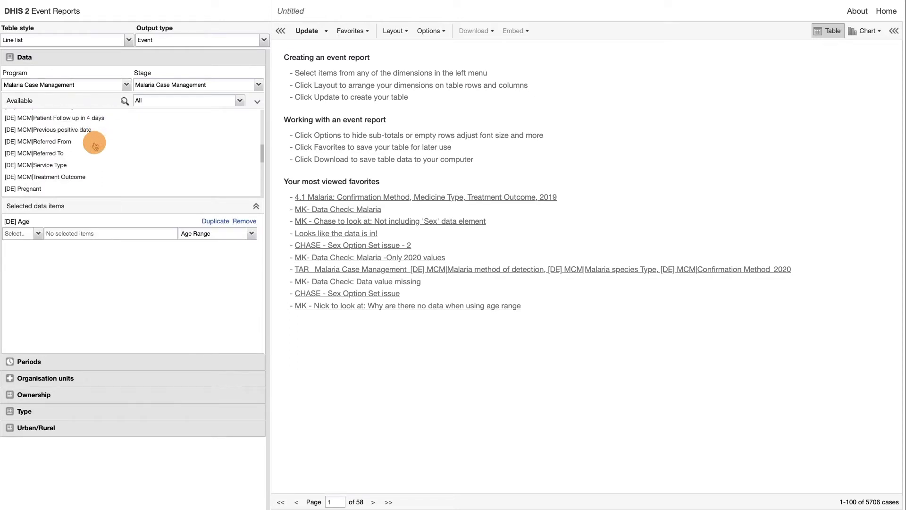
{"action": "scroll", "coordinate": [95, 144], "scroll_direction": "down", "scroll_amount": 3}
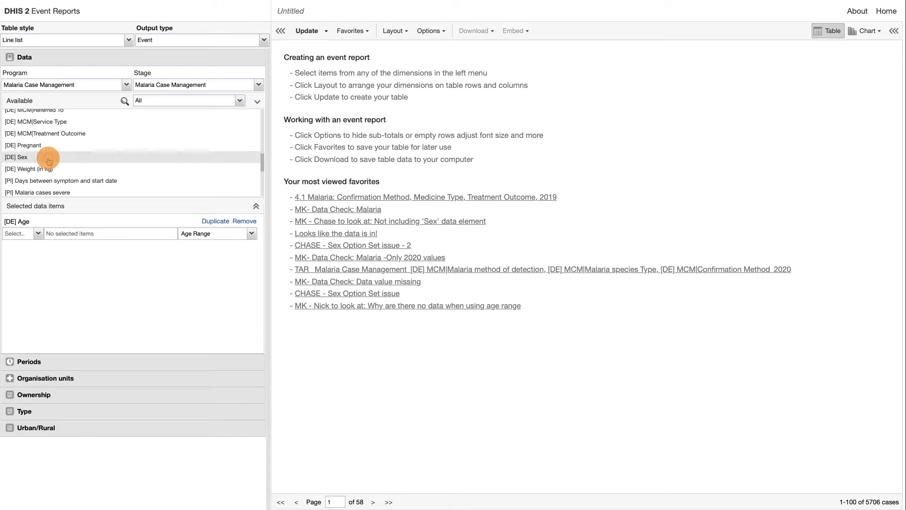
{"action": "left_click", "coordinate": [49, 158]}
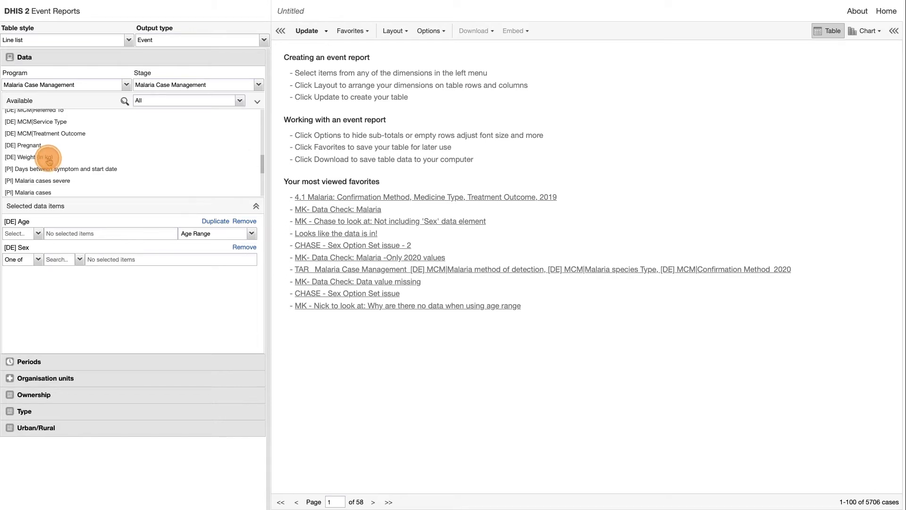
{"action": "left_click", "coordinate": [63, 135]}
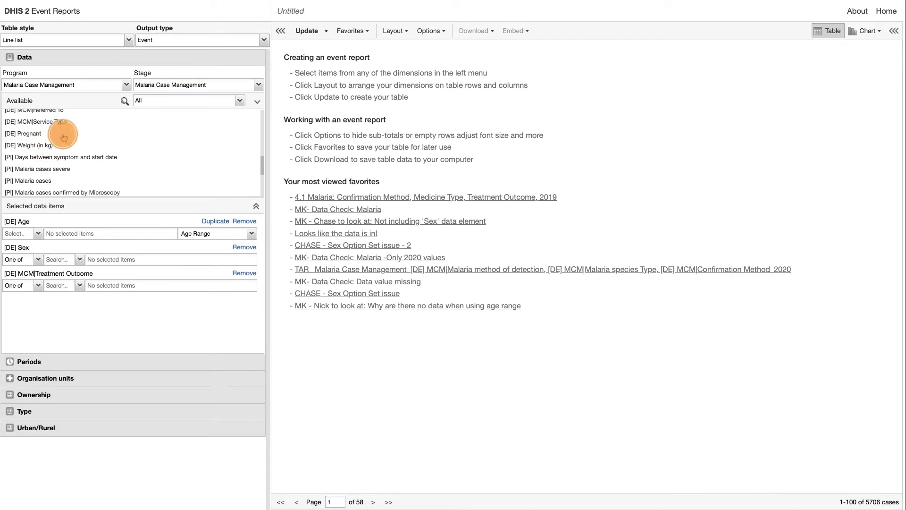
Review the Age and Sex filter conditions and drop Age's range grouping
{"action": "left_click", "coordinate": [38, 234]}
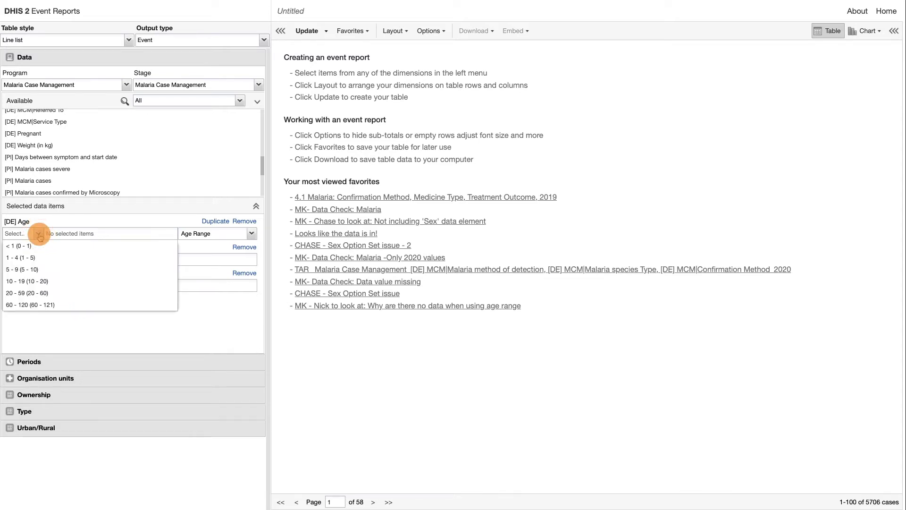
{"action": "left_click", "coordinate": [39, 235]}
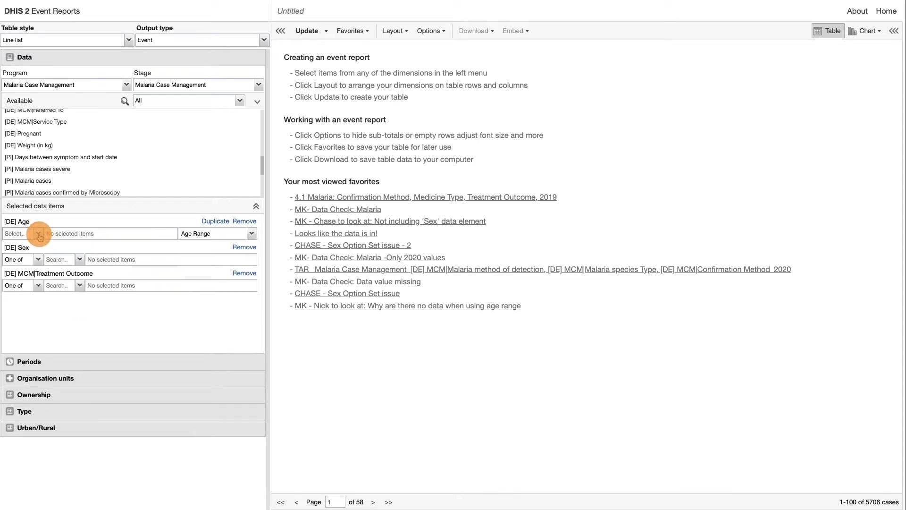
{"action": "left_click", "coordinate": [38, 259]}
{"action": "left_click", "coordinate": [39, 261]}
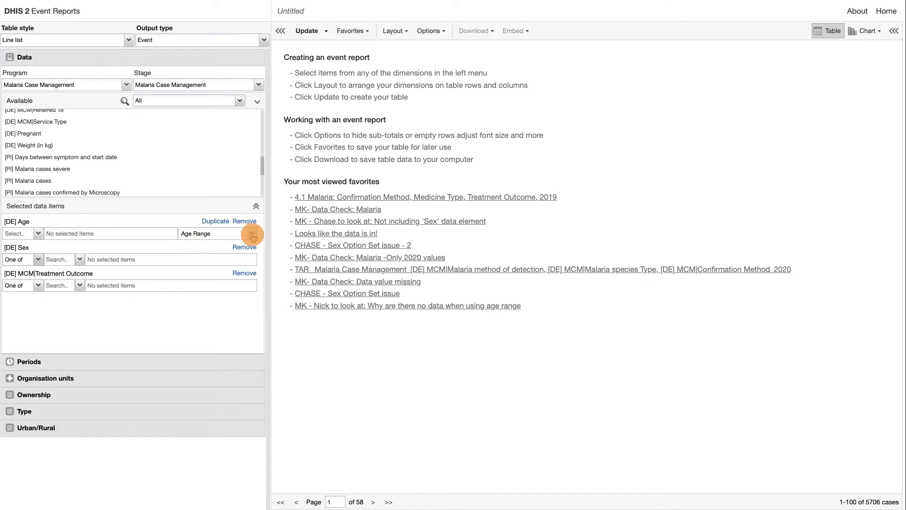
{"action": "left_click", "coordinate": [252, 234]}
{"action": "left_click", "coordinate": [242, 246]}
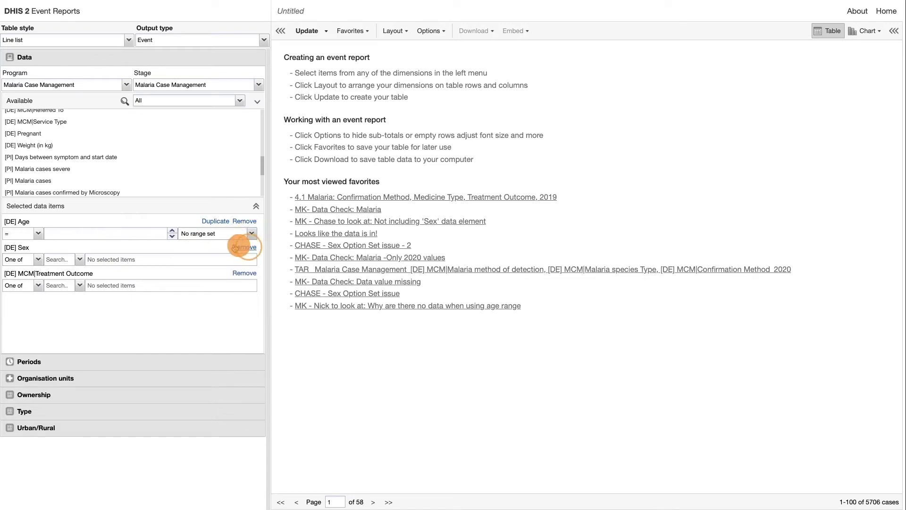
Restore Age Range grouping, leave Sex unfiltered (Female/Male), and bring up the Periods settings
{"action": "left_click", "coordinate": [39, 235]}
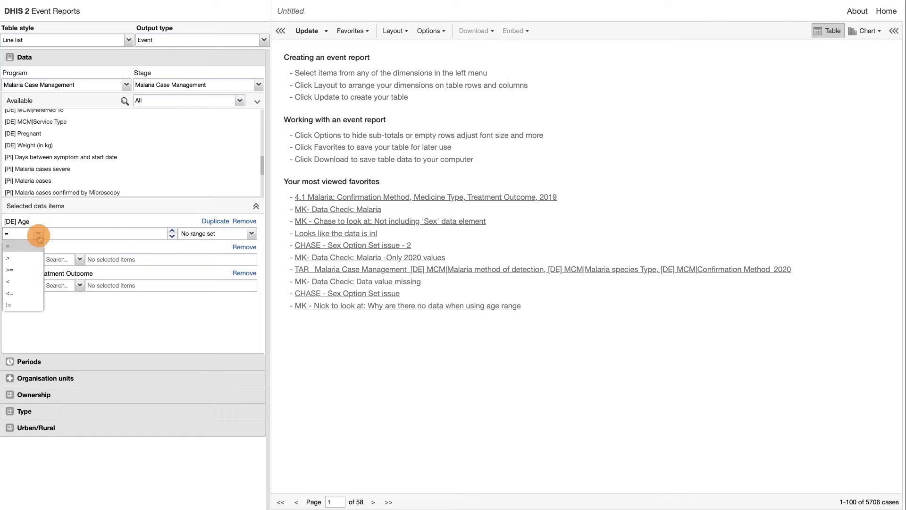
{"action": "left_click", "coordinate": [38, 234]}
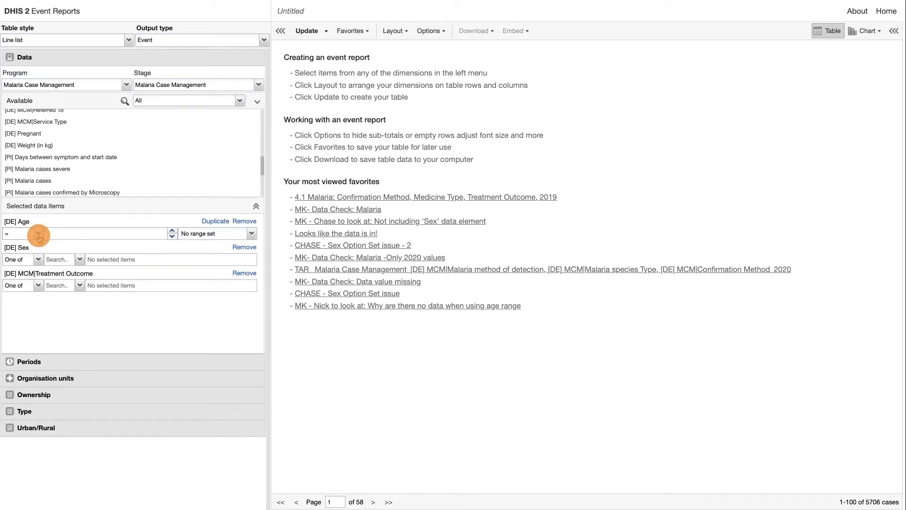
{"action": "left_click", "coordinate": [250, 236]}
{"action": "left_click", "coordinate": [240, 254]}
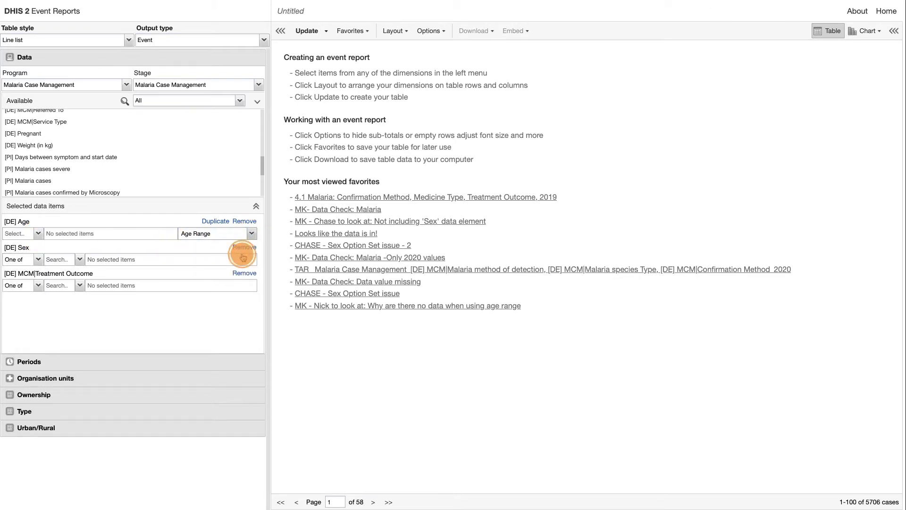
{"action": "left_click", "coordinate": [79, 260]}
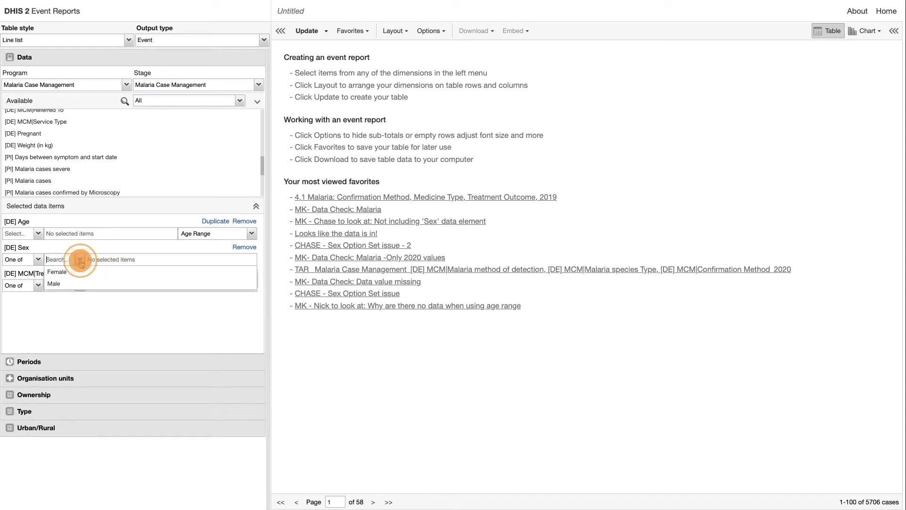
{"action": "left_click", "coordinate": [77, 310]}
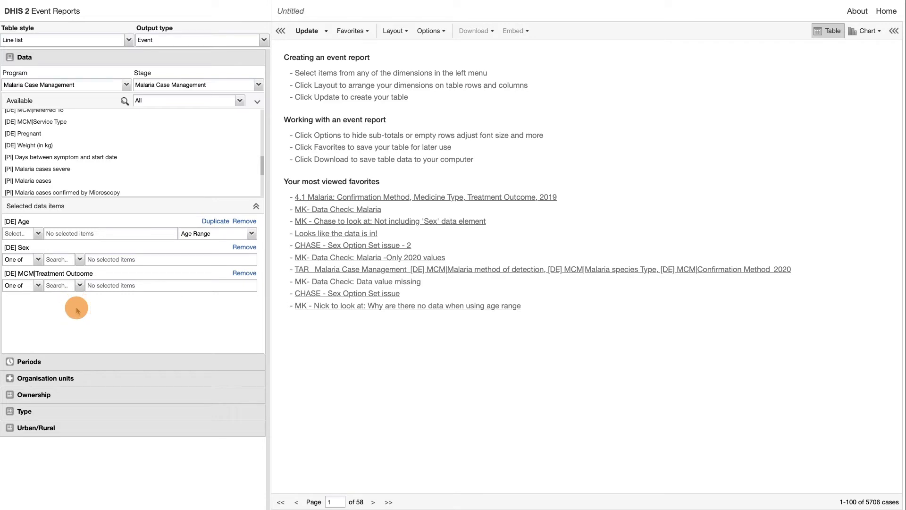
{"action": "left_click", "coordinate": [73, 362]}
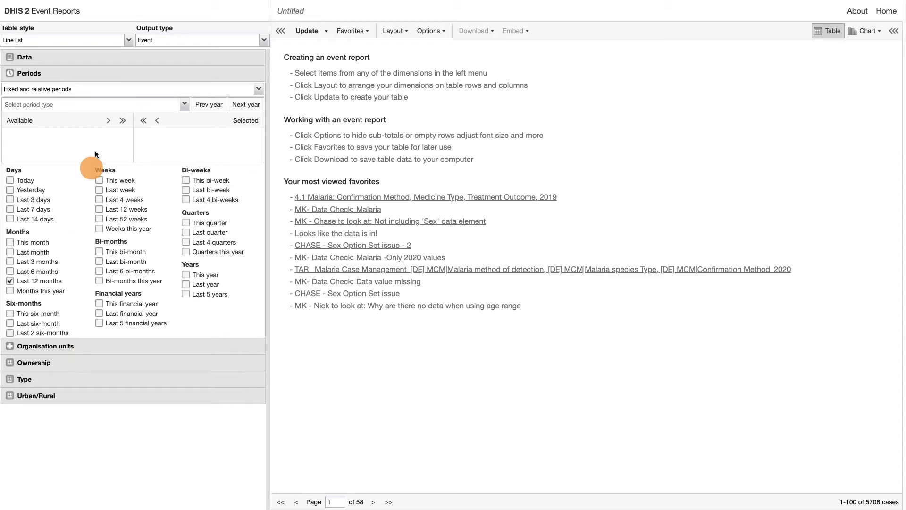
Switch the period mode to Start/end dates, showing 2019-12-01 to 2020-03-01
{"action": "left_click", "coordinate": [112, 93]}
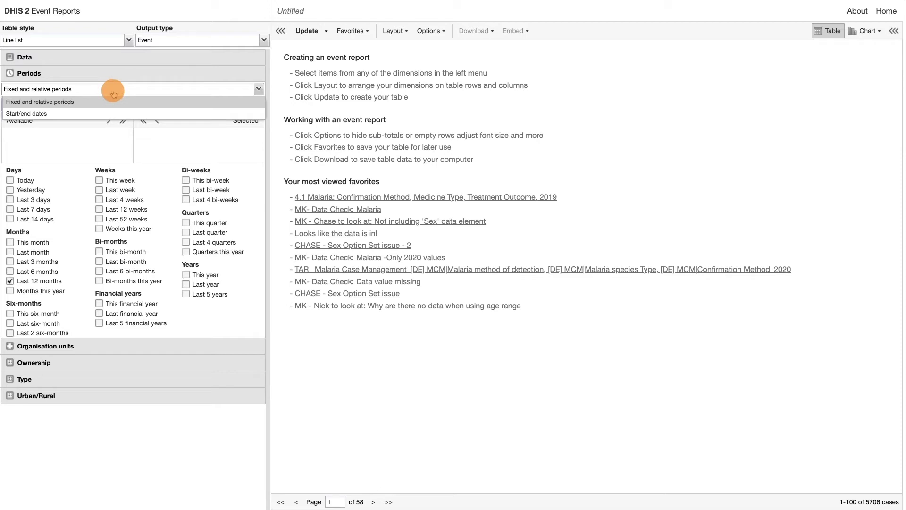
{"action": "left_click", "coordinate": [112, 93]}
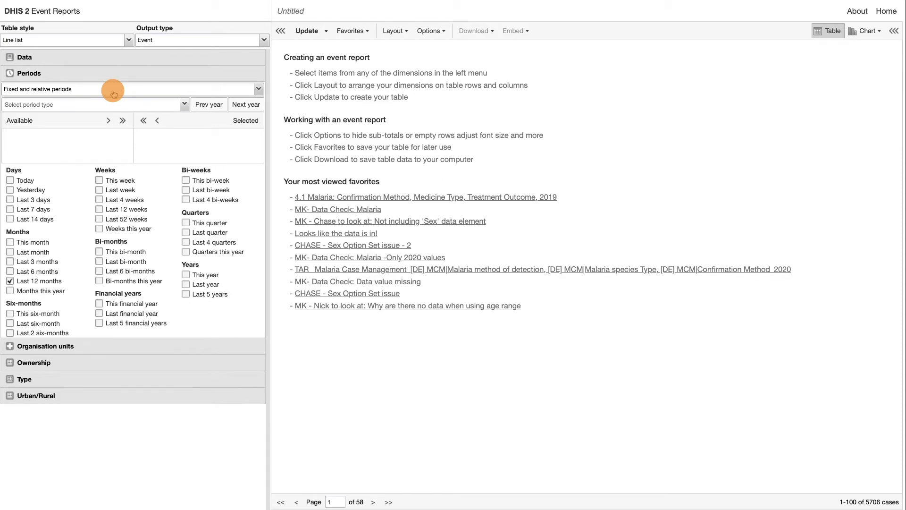
{"action": "left_click", "coordinate": [113, 93]}
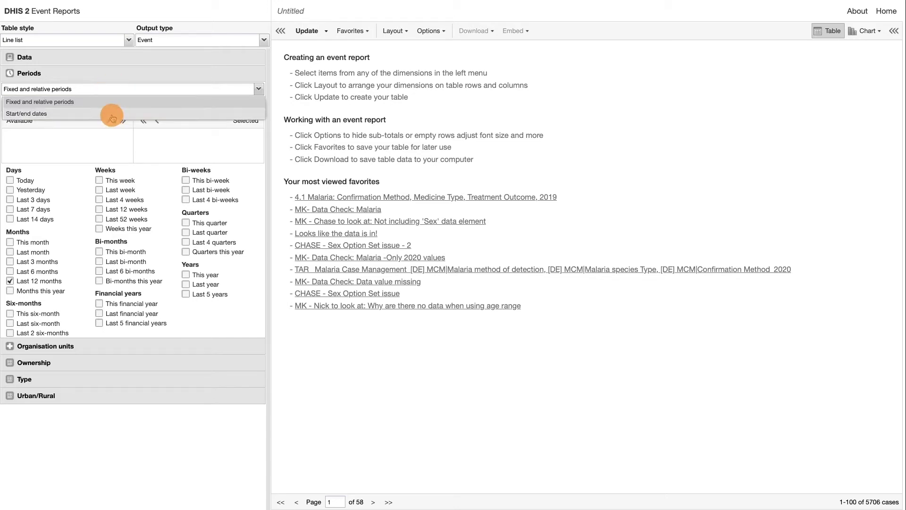
{"action": "left_click", "coordinate": [112, 114]}
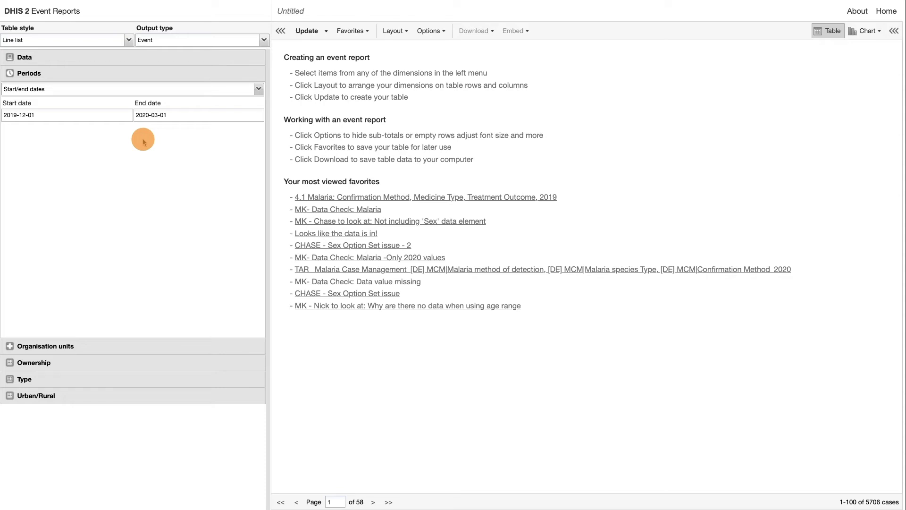
{"action": "left_click", "coordinate": [112, 89]}
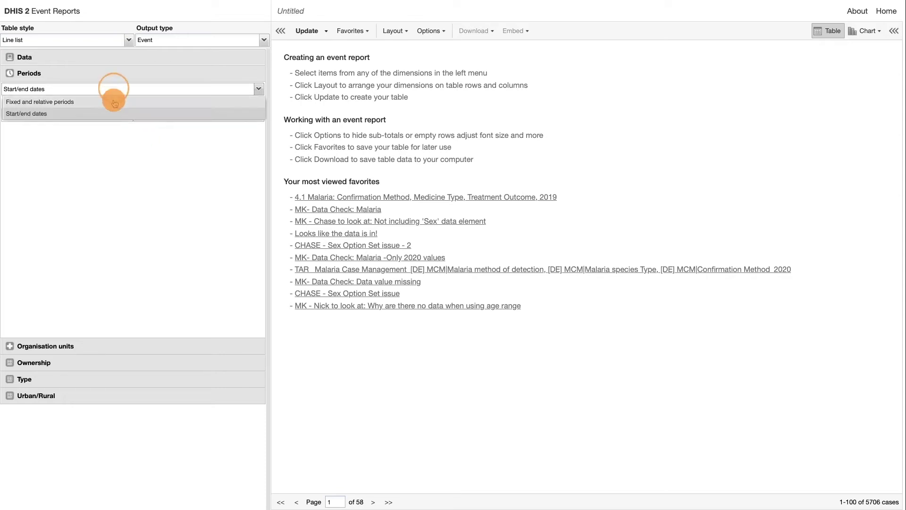
Return to fixed periods, select Yearly 2019, untick Last 12 months, and show Organisation units
{"action": "left_click", "coordinate": [112, 97]}
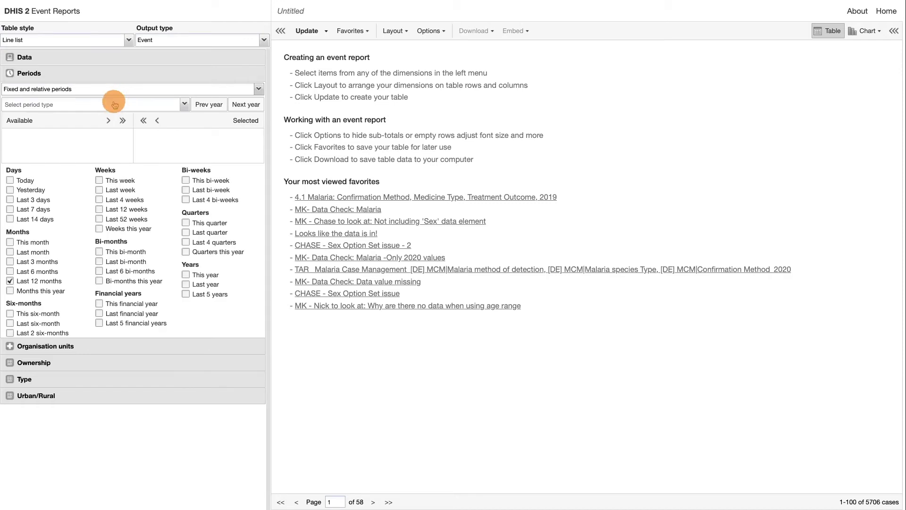
{"action": "left_click", "coordinate": [116, 105]}
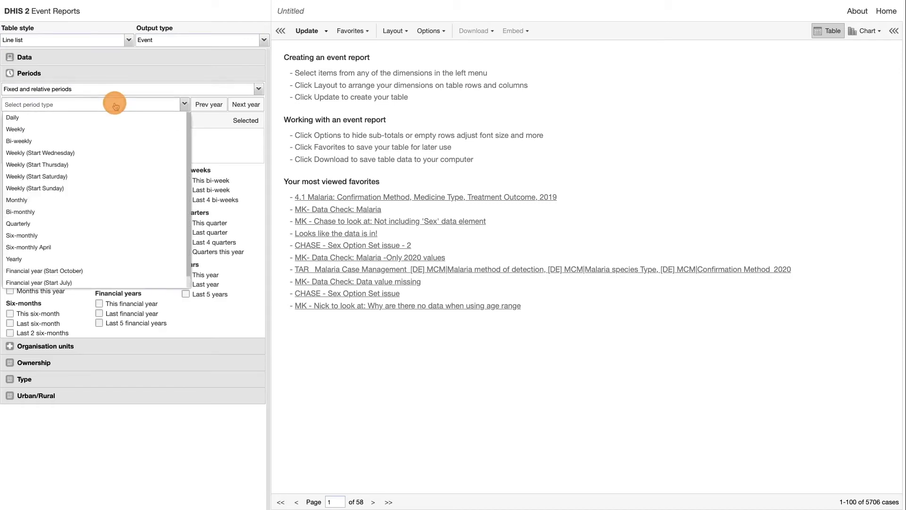
{"action": "left_click", "coordinate": [96, 260]}
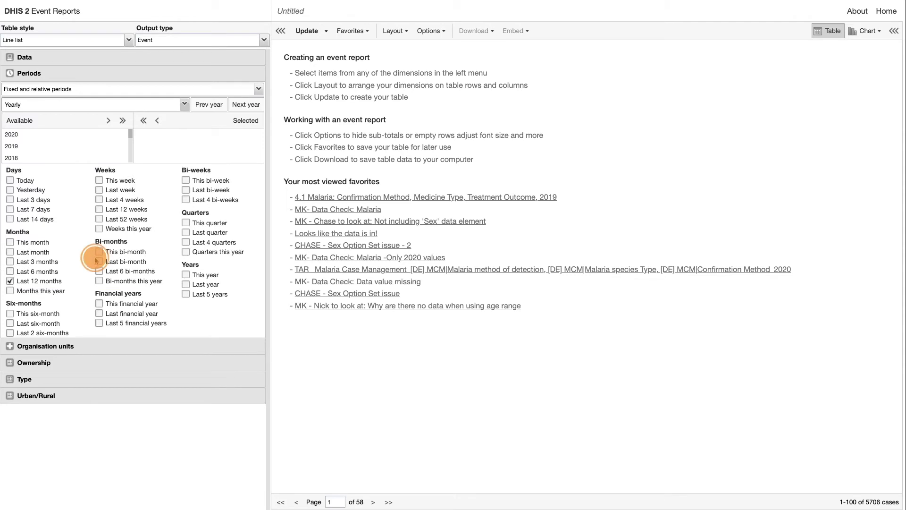
{"action": "left_click", "coordinate": [108, 120]}
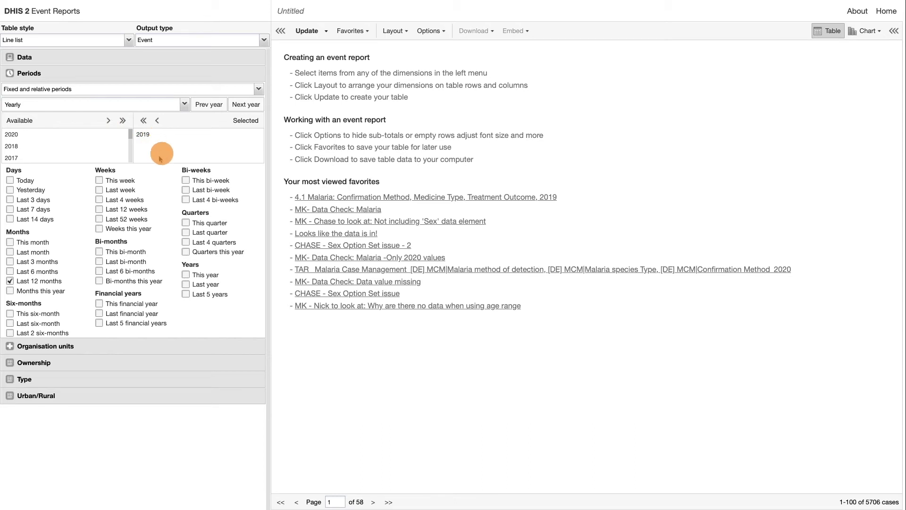
{"action": "left_click", "coordinate": [10, 281]}
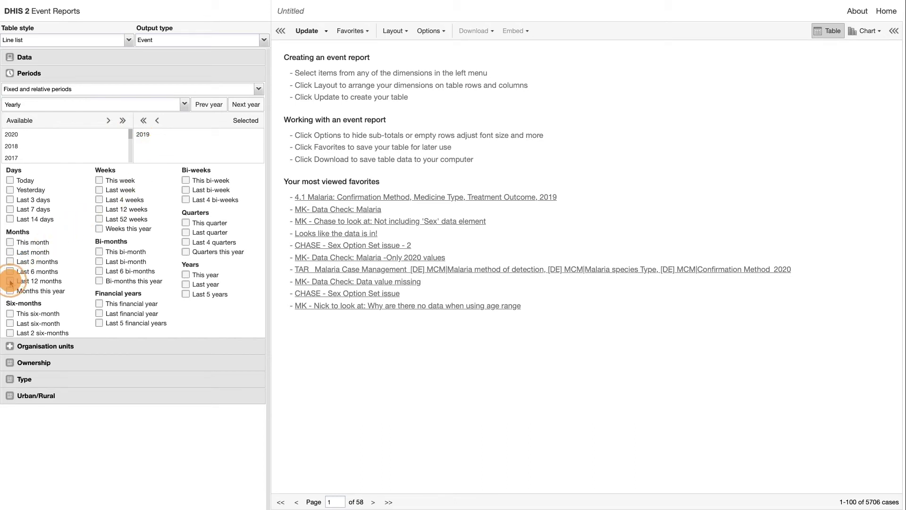
{"action": "left_click", "coordinate": [96, 349]}
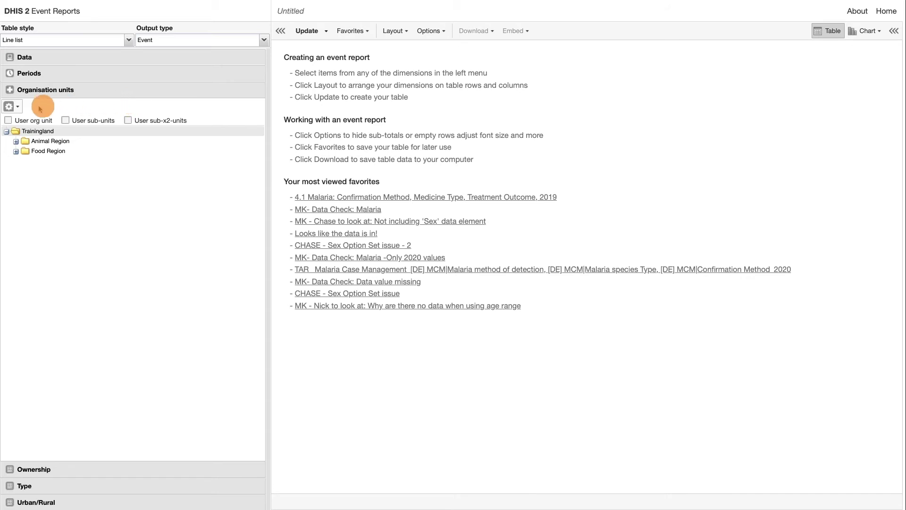
{"action": "left_click", "coordinate": [19, 107]}
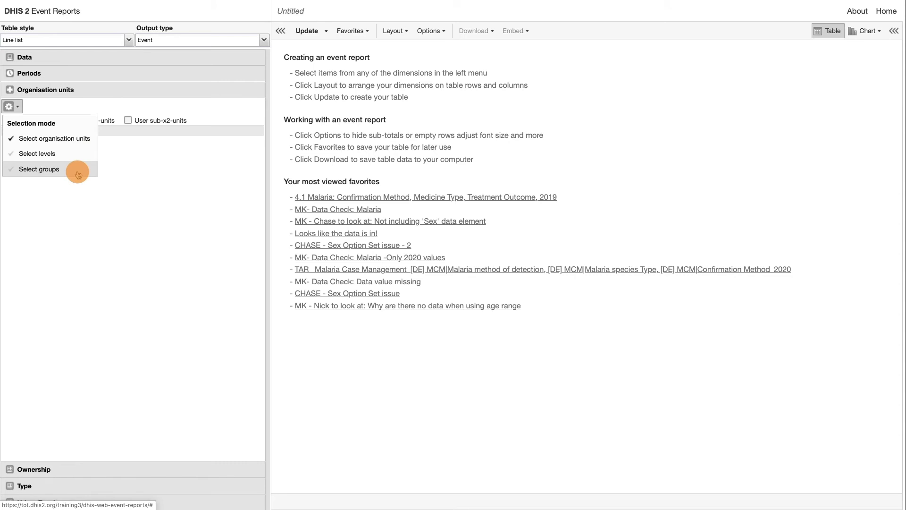
{"action": "left_click", "coordinate": [73, 143]}
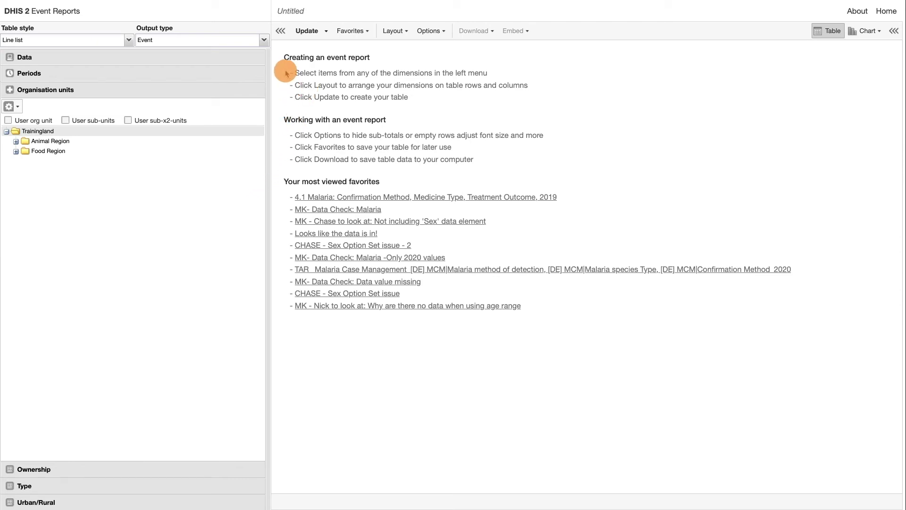
{"action": "left_click", "coordinate": [307, 31]}
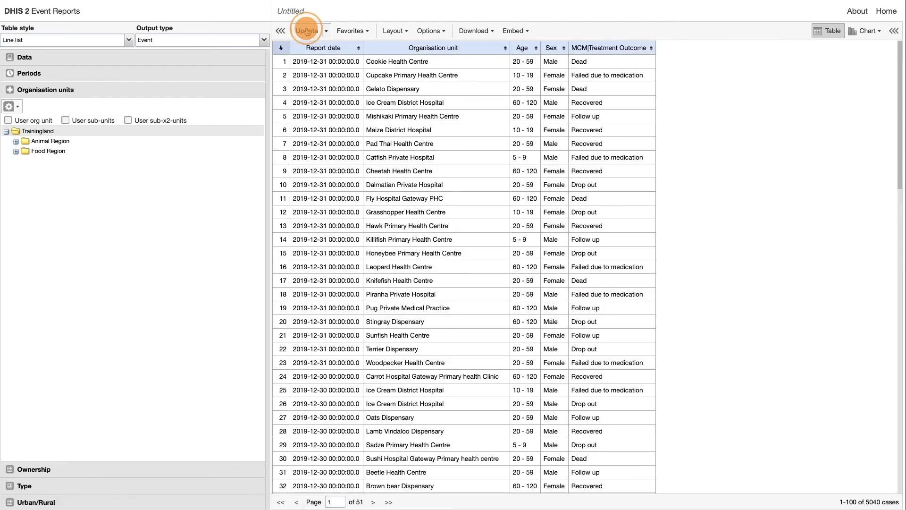